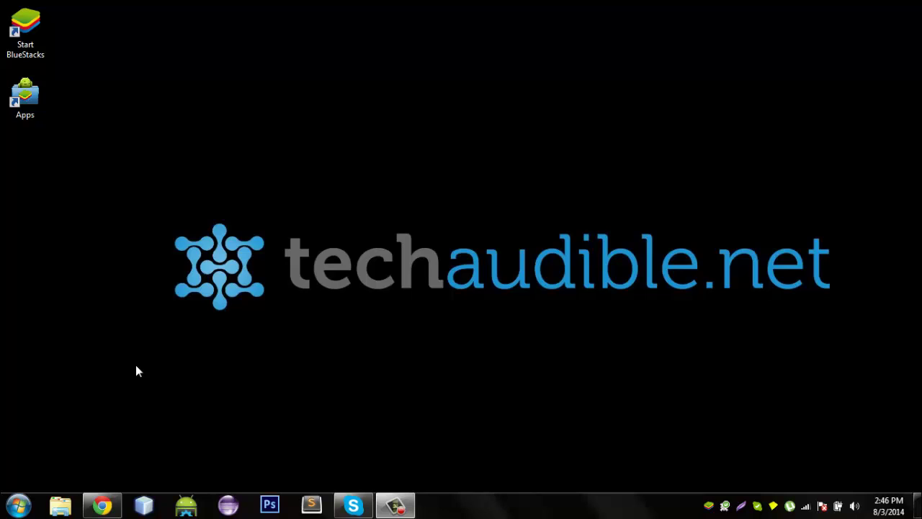
Launch BlueStacks in full screen and dismiss the Graphics Driver Checker warning
double_click(41, 55)
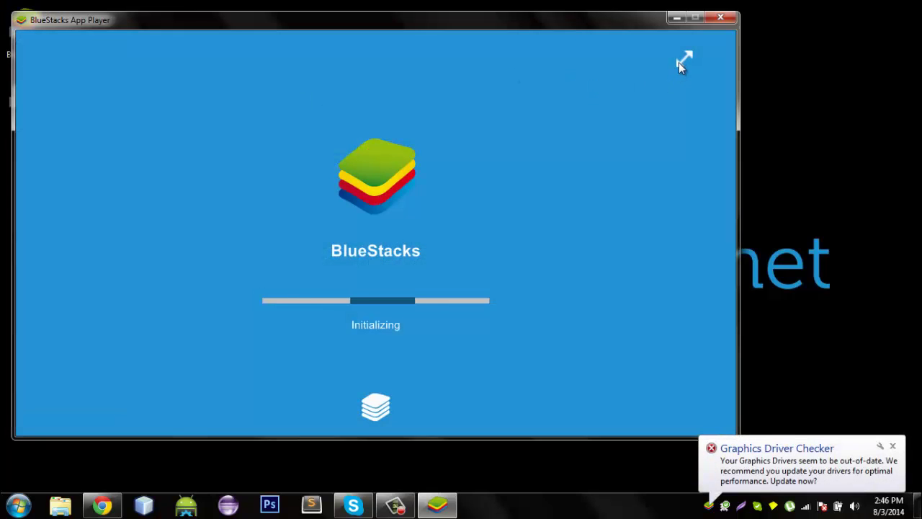
left_click(684, 59)
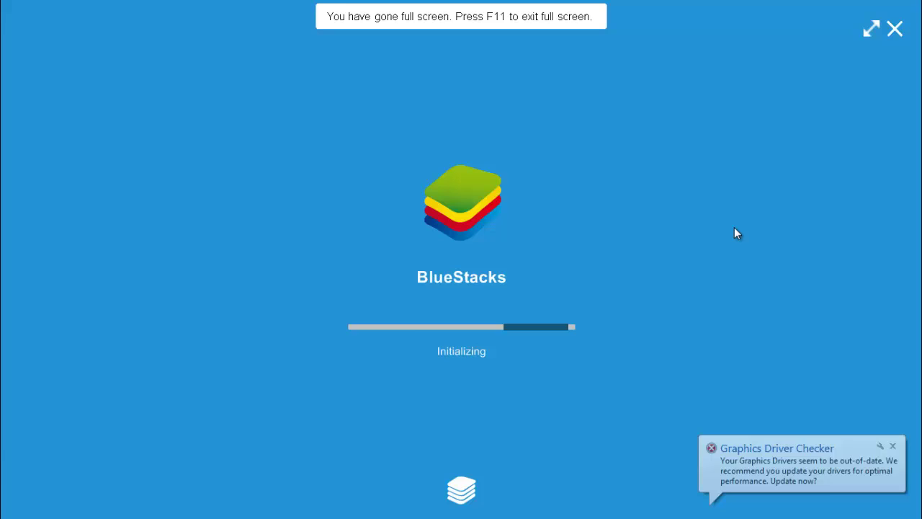
left_click(893, 446)
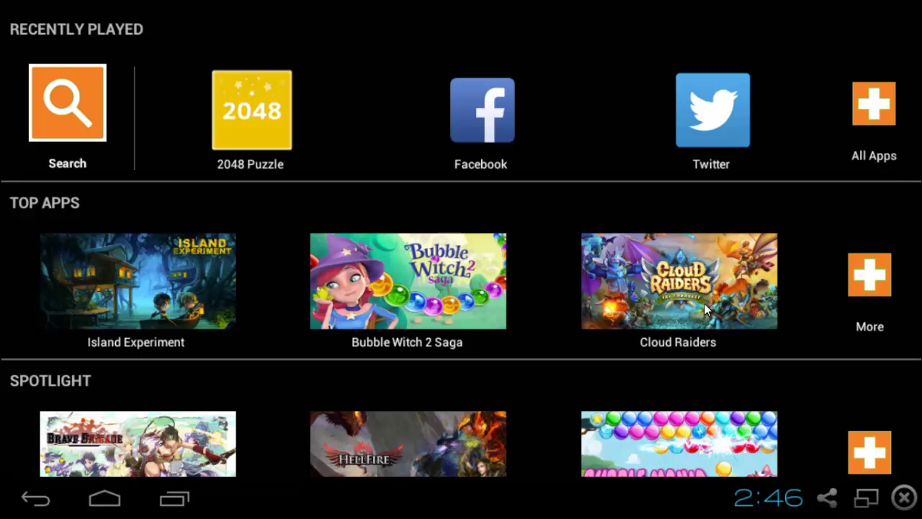
Search the Play Store for 'whatsapp' and install WhatsApp Messenger, accepting its permissions
left_click(83, 142)
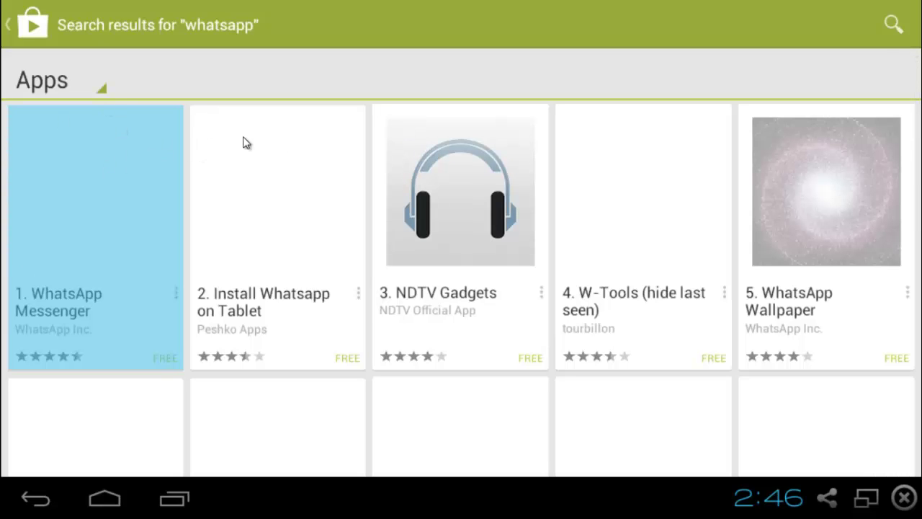
left_click(99, 201)
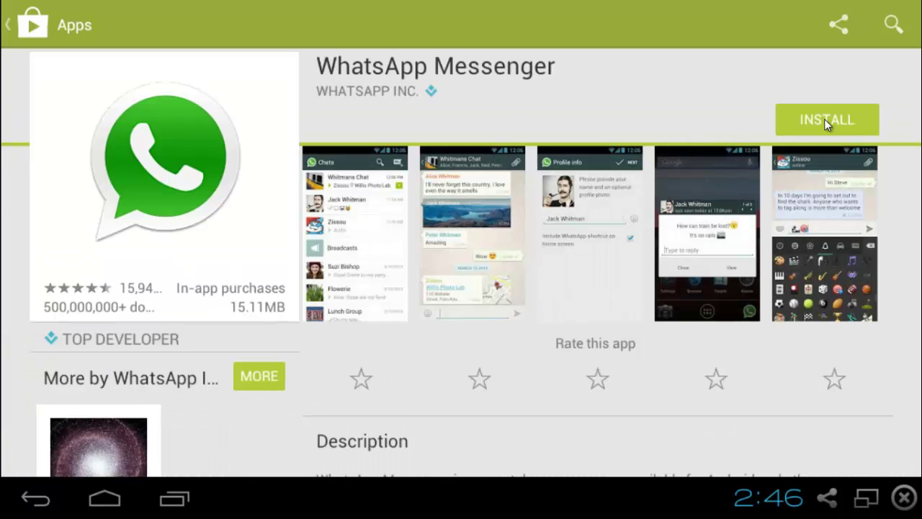
left_click(826, 121)
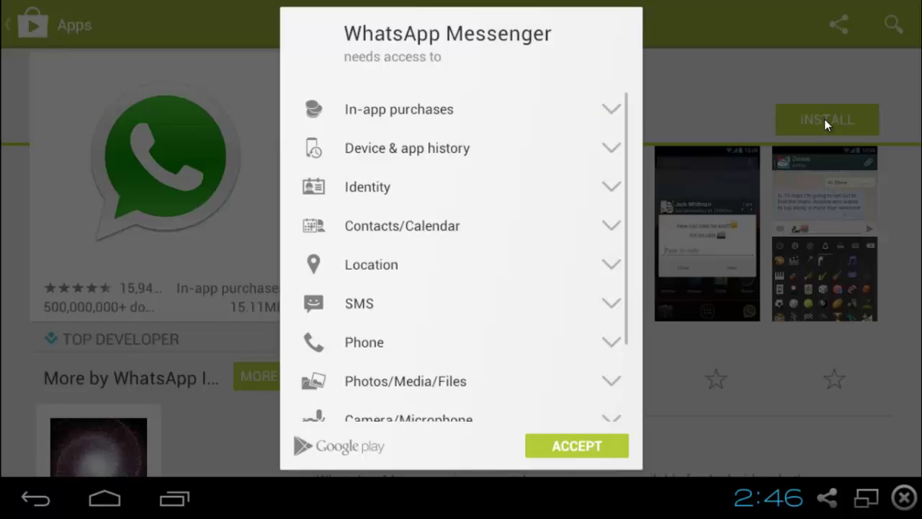
left_click(578, 449)
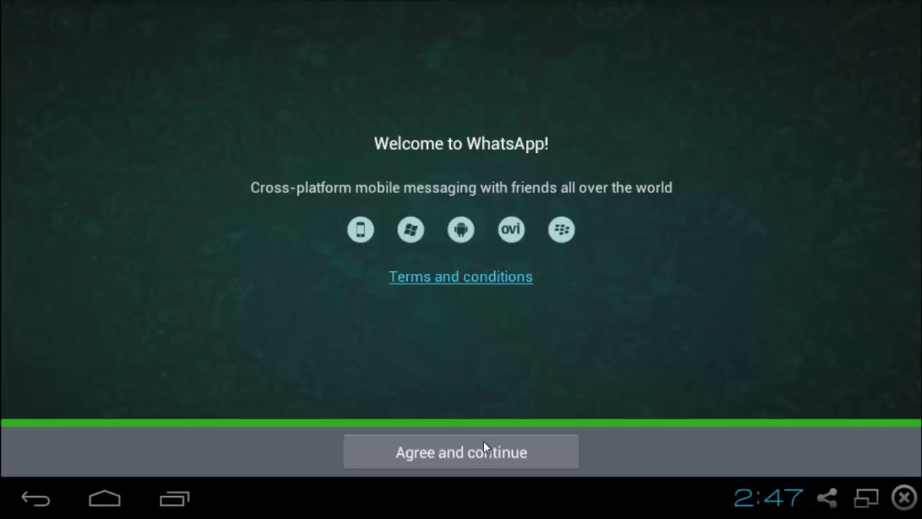
Agree to WhatsApp's terms and submit the phone number with country code 91 for verification
left_click(481, 452)
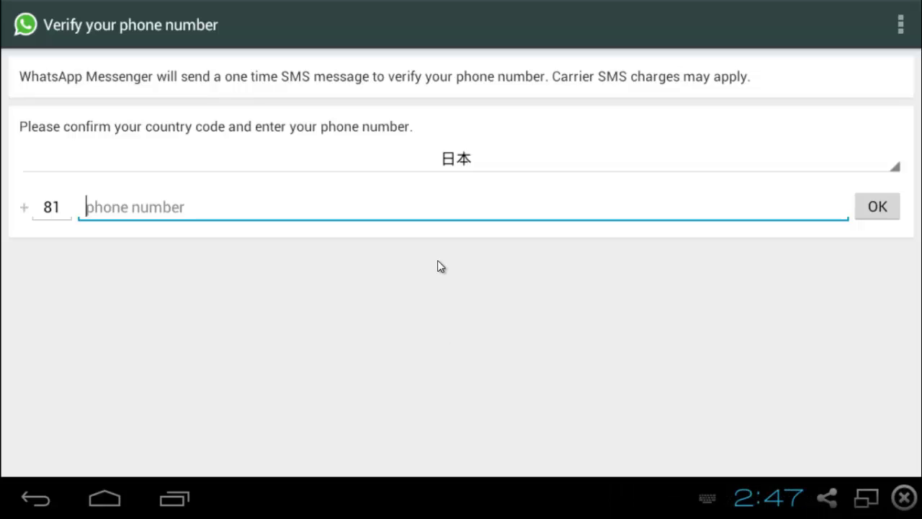
left_click(63, 207)
key("BackSpace")
key("BackSpace")
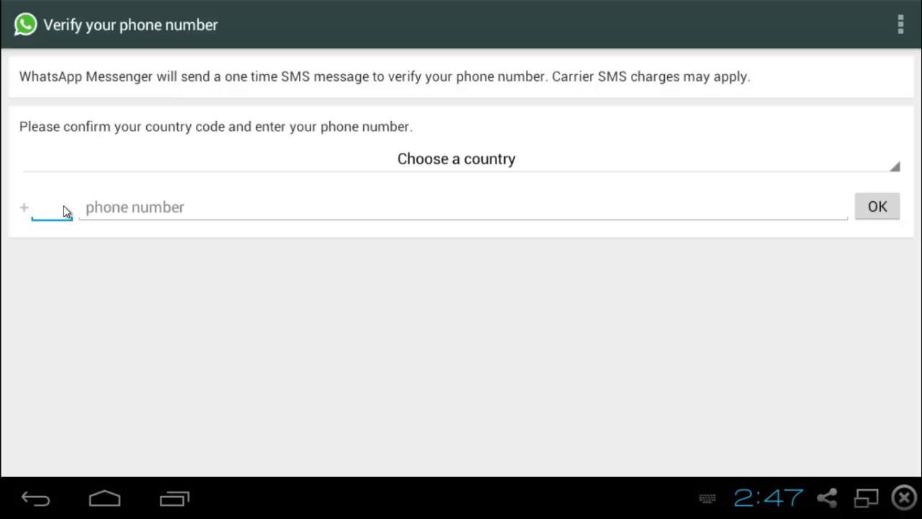
type("91")
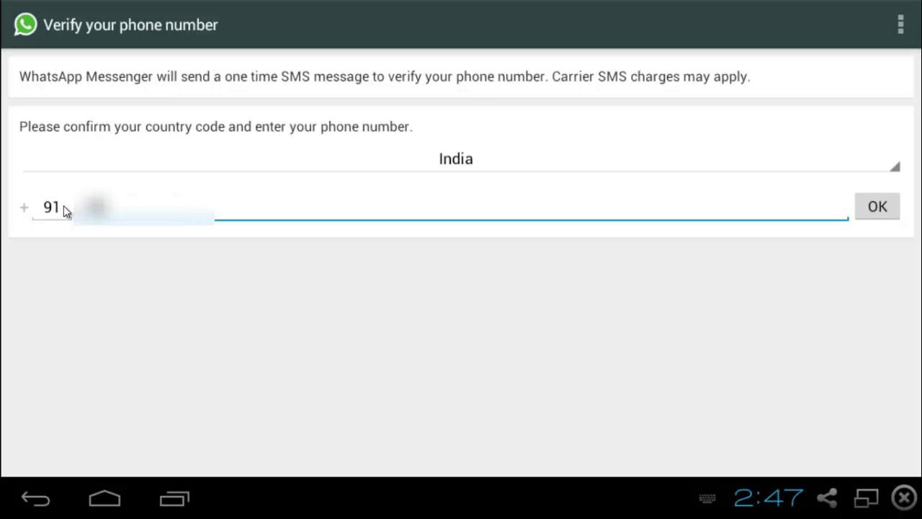
type("9876")
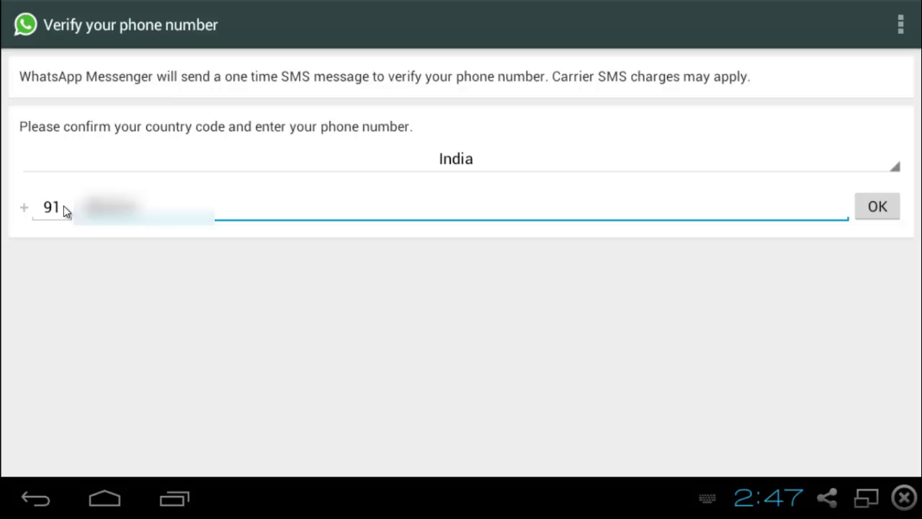
type("54321")
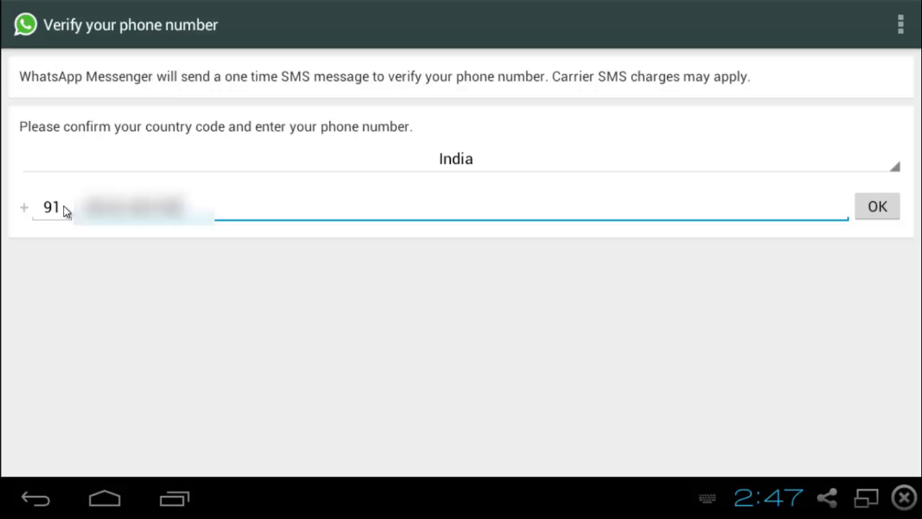
left_click(885, 208)
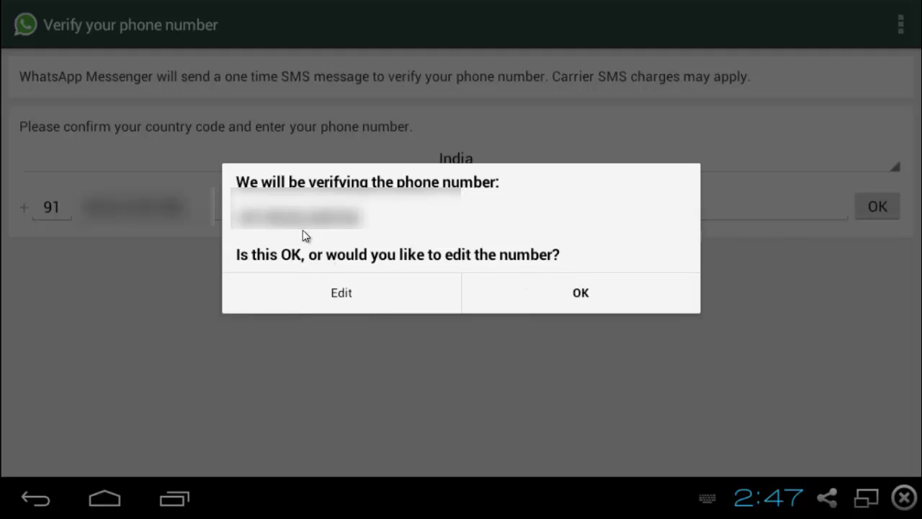
left_click(538, 292)
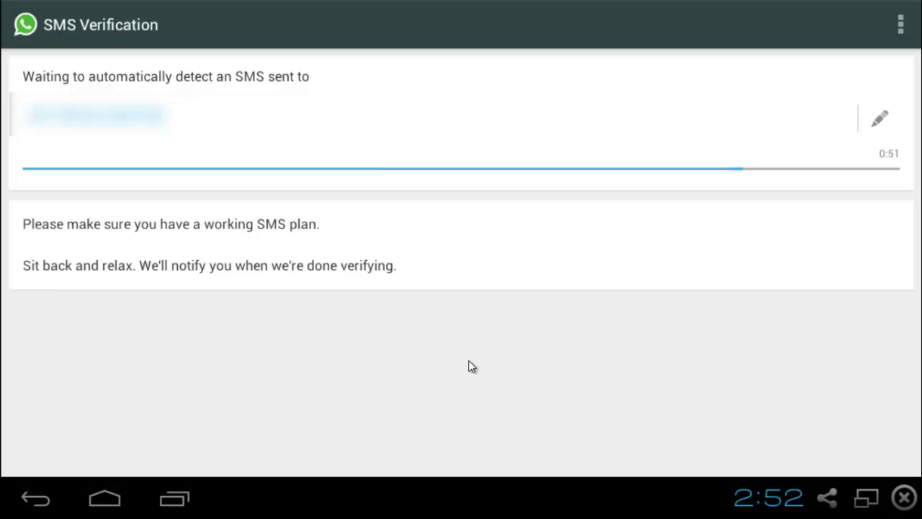
Exit full screen with F11 so BlueStacks runs windowed while SMS verification counts down
key("F11")
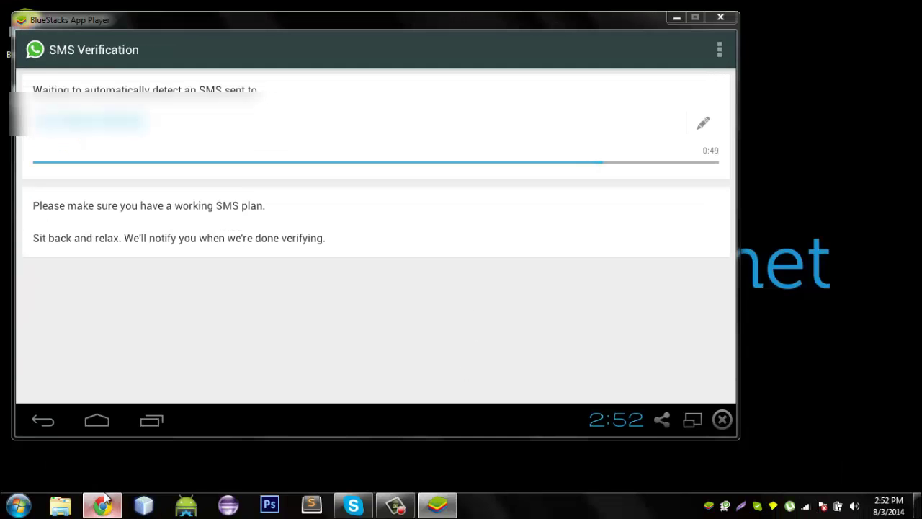
left_click(105, 504)
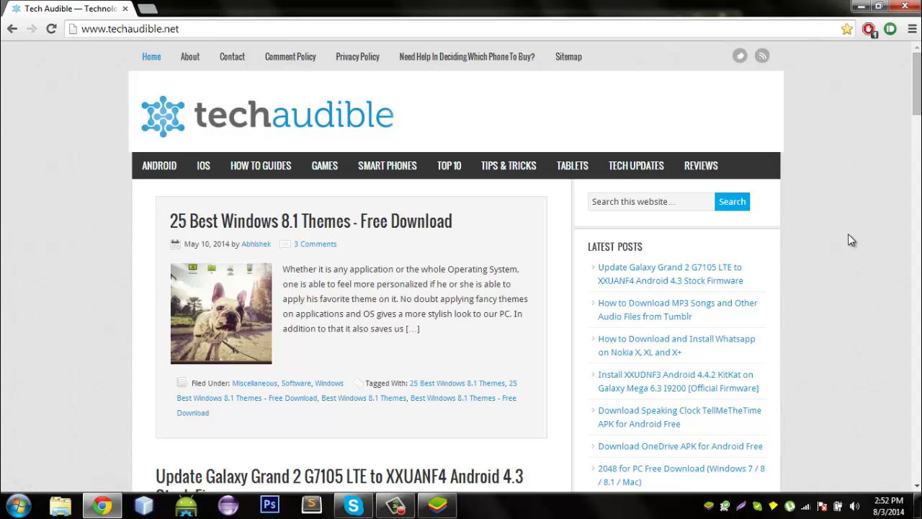
scroll(848, 238, "down", 3)
scroll(7, 299, "up", 3)
scroll(59, 282, "down", 2)
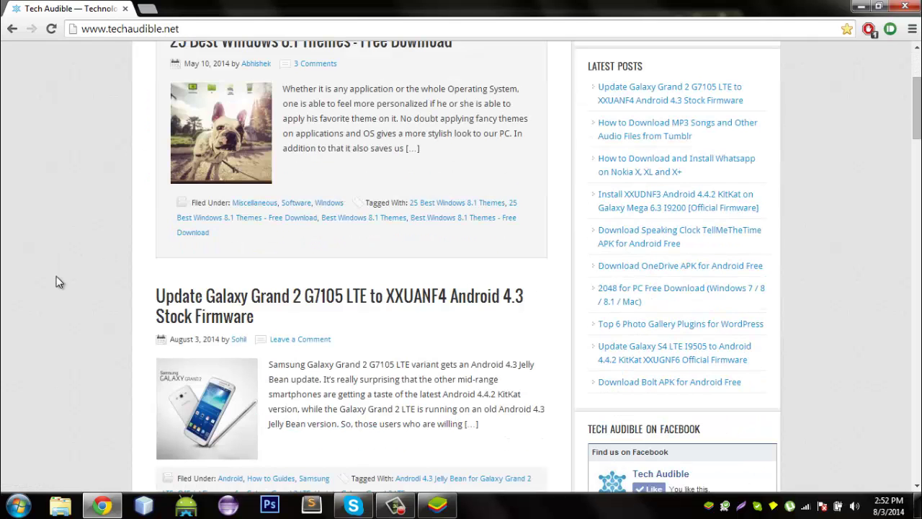
scroll(57, 277, "down", 2)
scroll(57, 277, "down", 3)
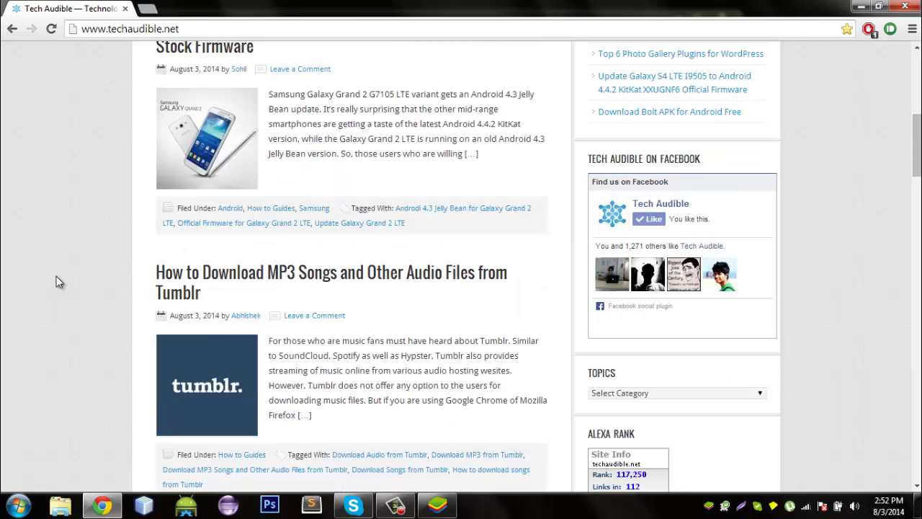
scroll(57, 281, "down", 6)
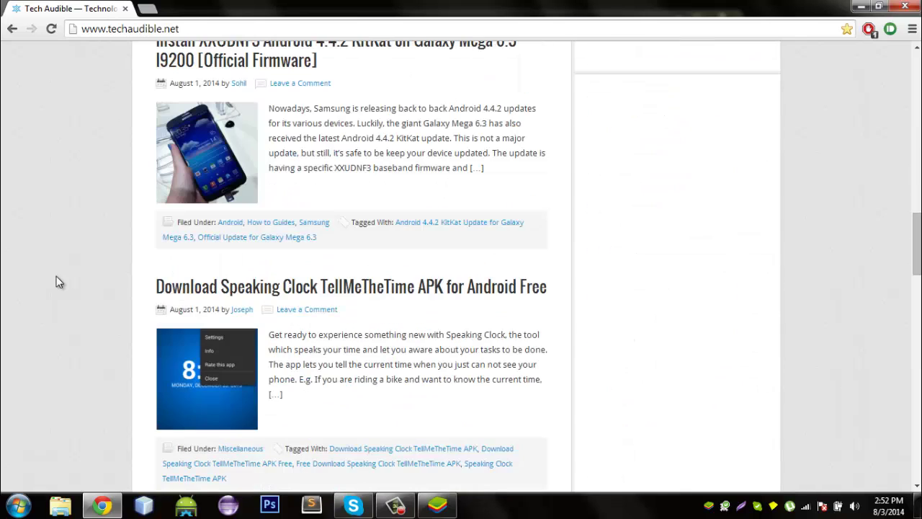
scroll(118, 277, "down", 4)
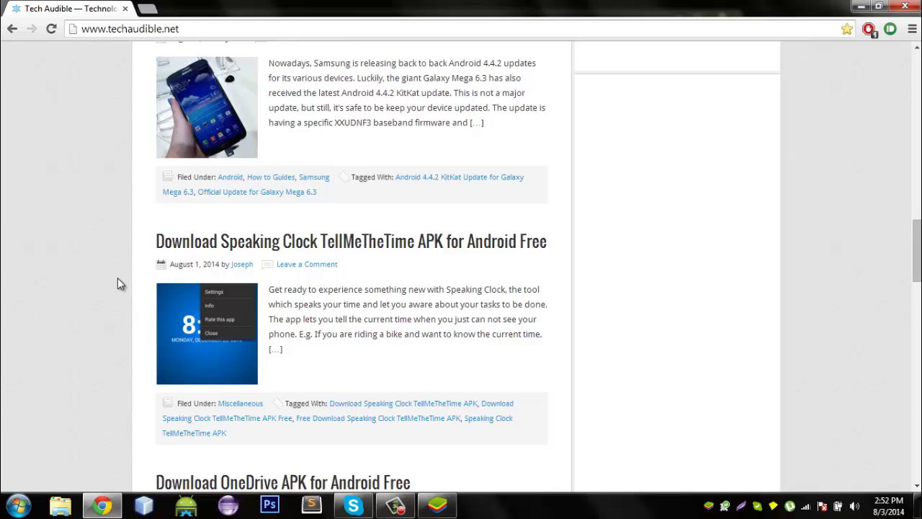
scroll(117, 277, "up", 15)
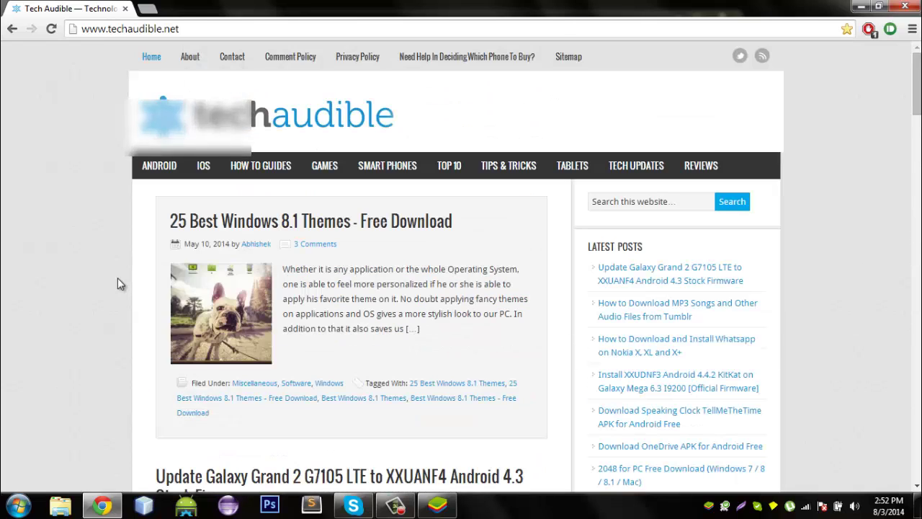
left_click(861, 7)
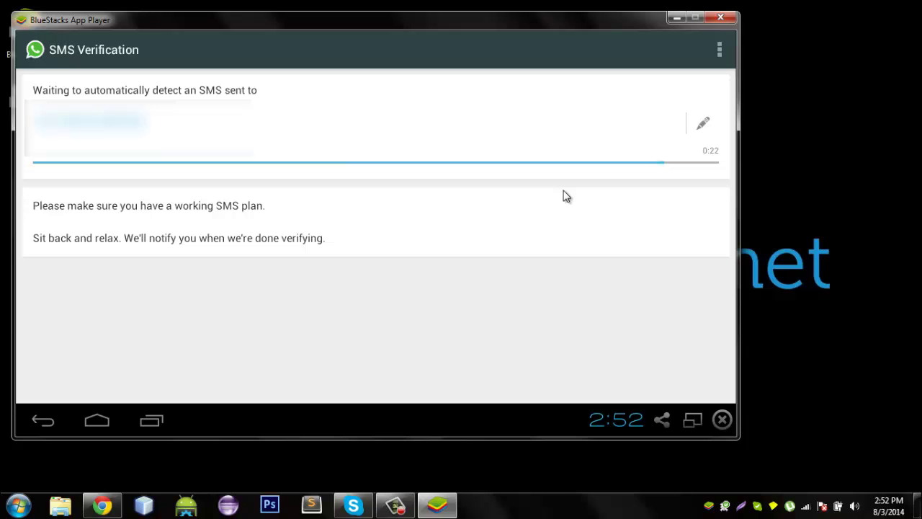
Put BlueStacks back in full screen and wait until SMS verification fails and offers a voice call
key("F11")
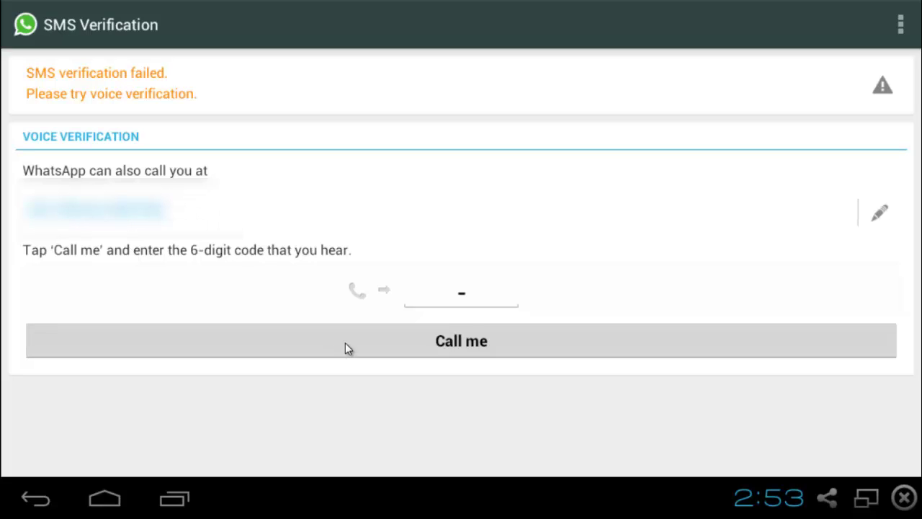
Request the verification call and enter the 6-digit code it provides
left_click(431, 338)
left_click(449, 299)
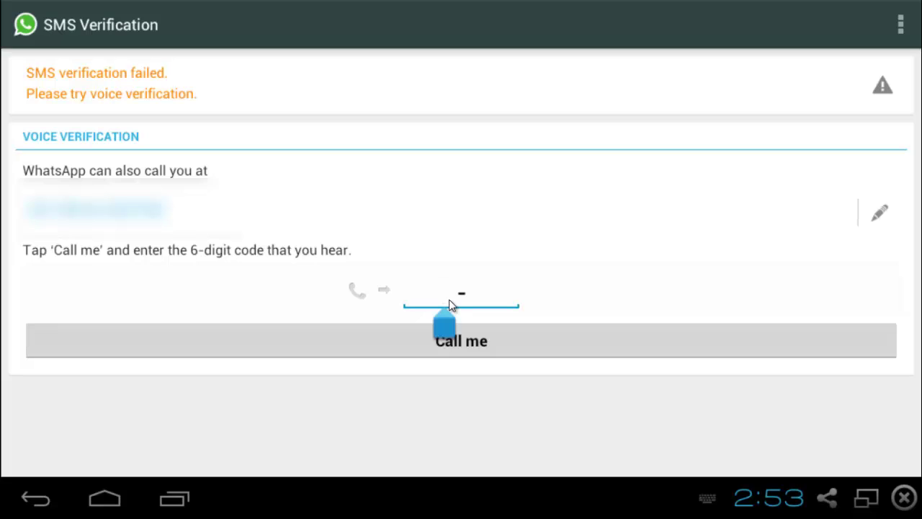
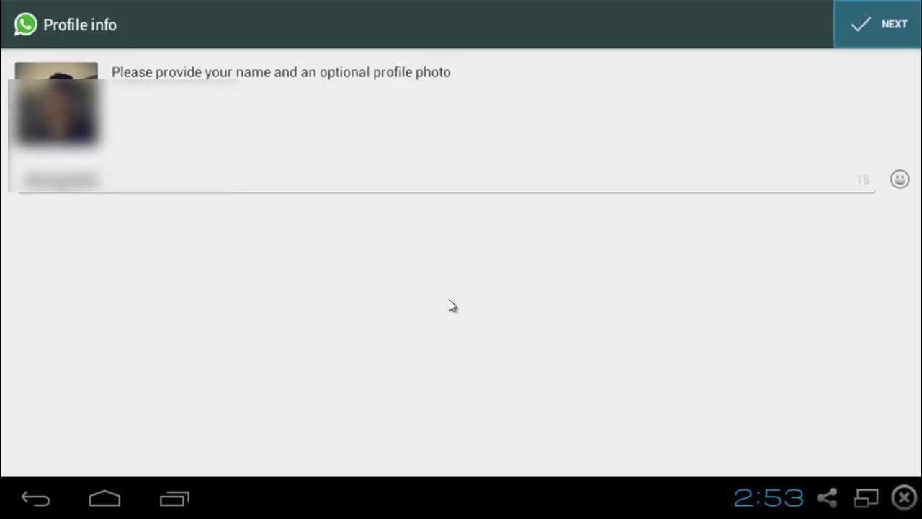
Change the profile name to 'Manager' and accept the service notice to reach Chats
left_click(378, 183)
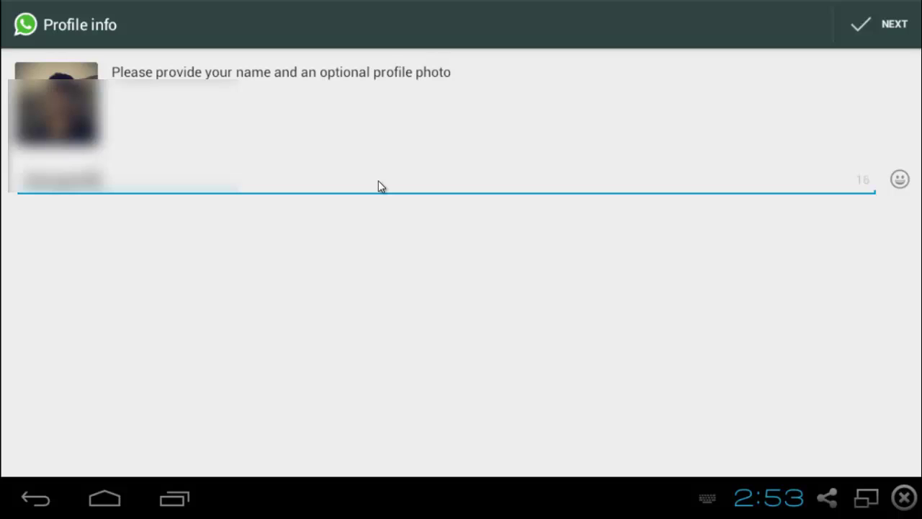
key("BackSpace")
key("BackSpace")
key("BackSpace")
key("BackSpace")
key("BackSpace")
key("BackSpace")
key("BackSpace")
key("BackSpace")
key("BackSpace")
type("Manager")
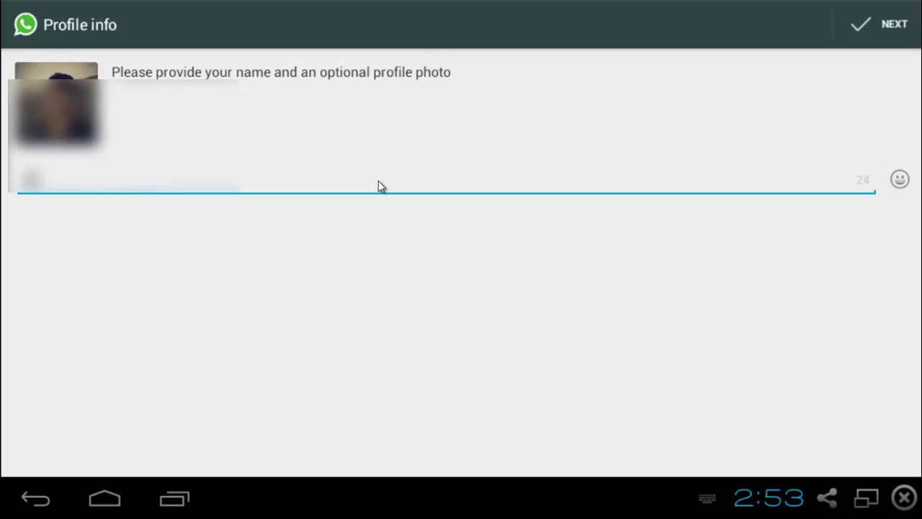
left_click(892, 30)
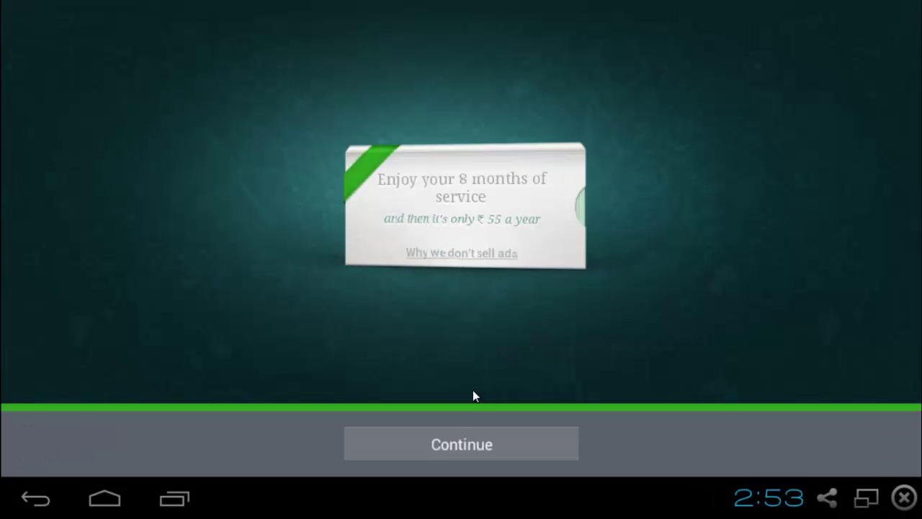
left_click(506, 442)
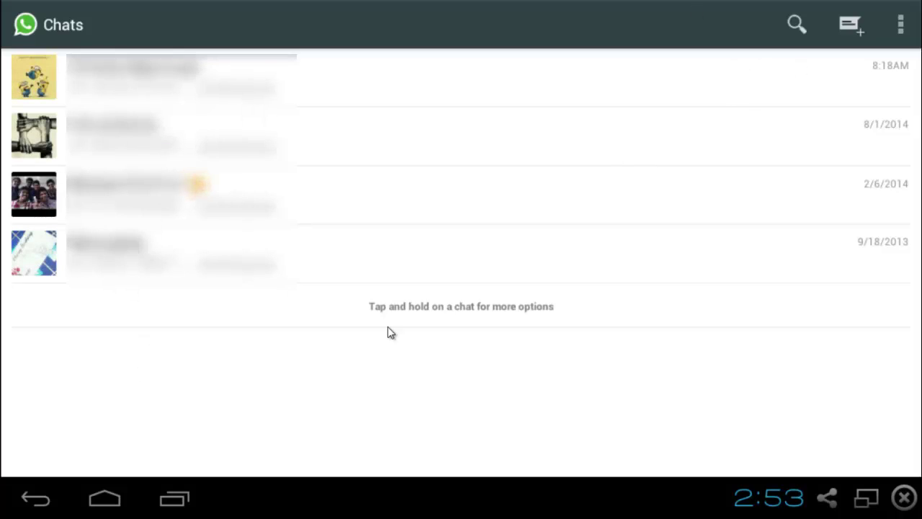
Back out of the empty contacts list and send 'Test Message.' in the Mission 9 G.P.A! group
left_click(854, 24)
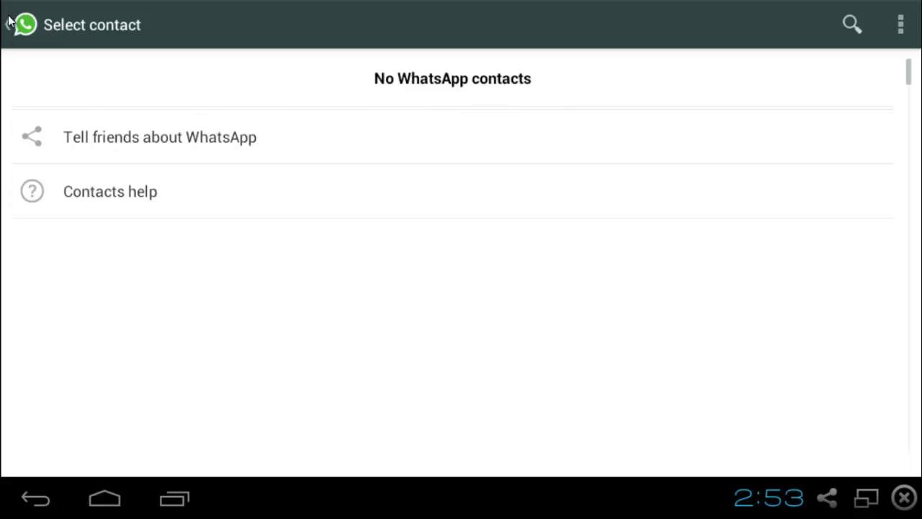
left_click(14, 23)
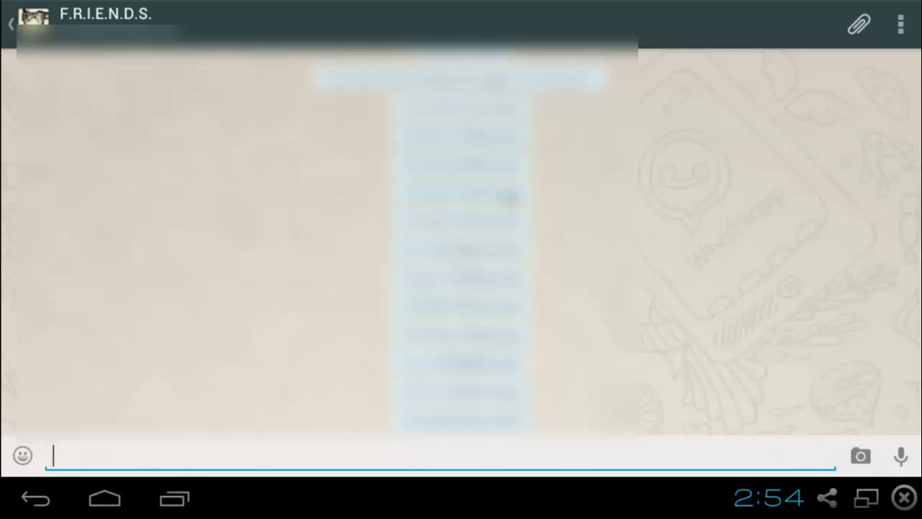
left_click(350, 454)
type("T")
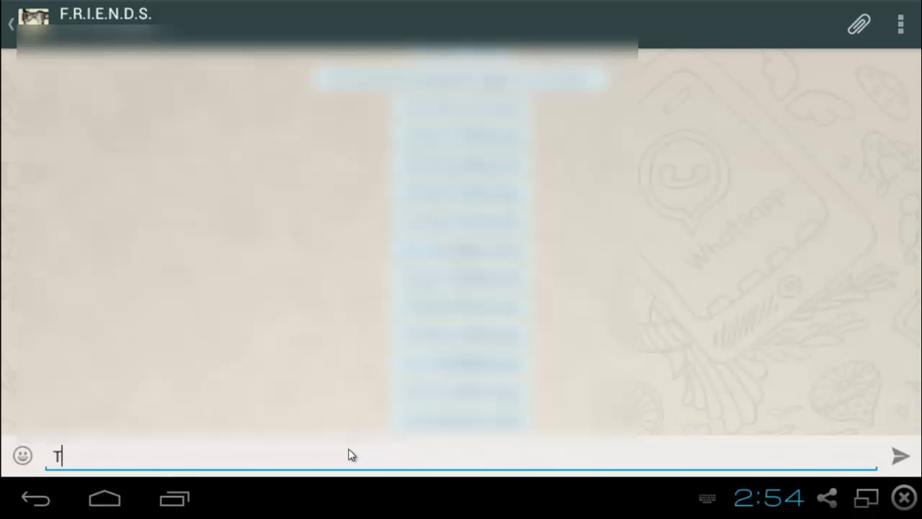
type("est")
key("BackSpace")
key("BackSpace")
type("st")
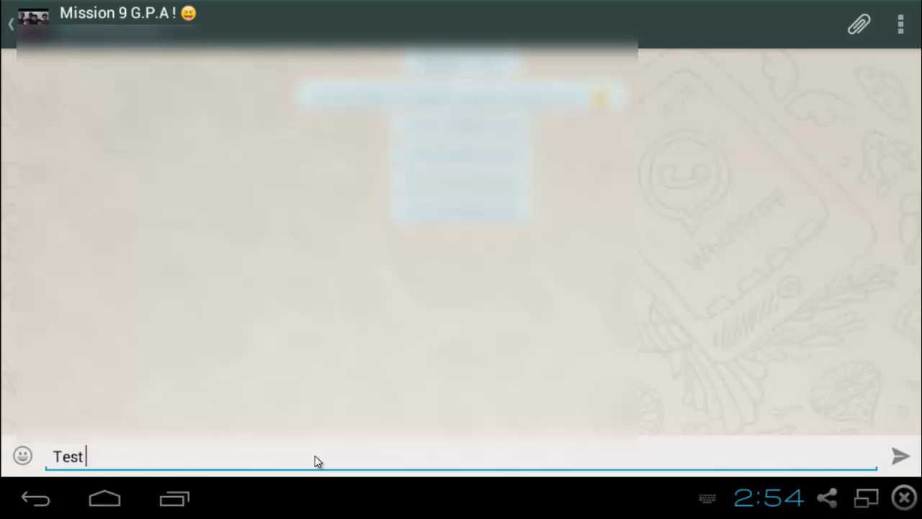
type("Message.")
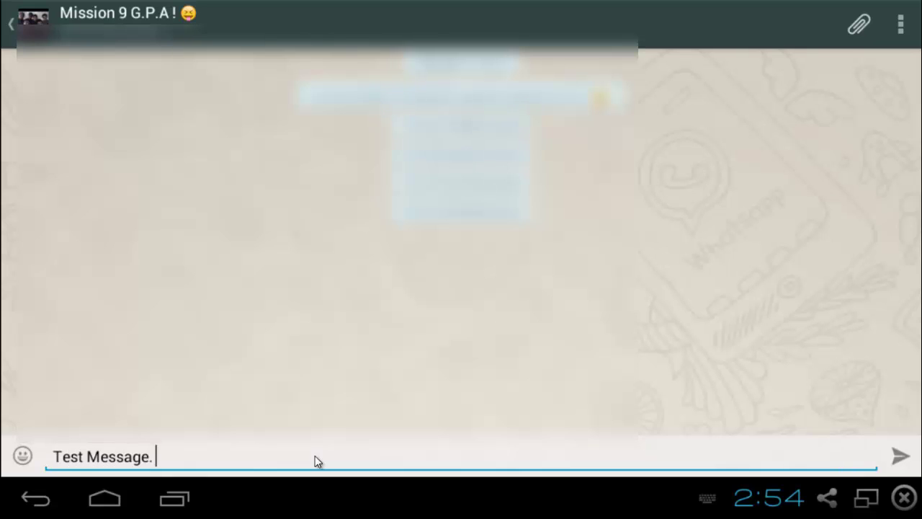
key("Return")
left_click(899, 457)
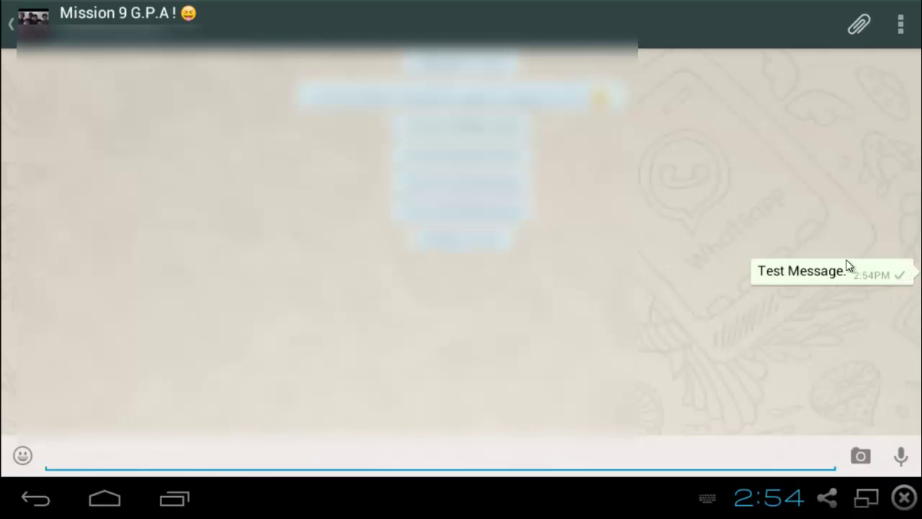
Review the group's info and member list, then return to the chats list
left_click(292, 10)
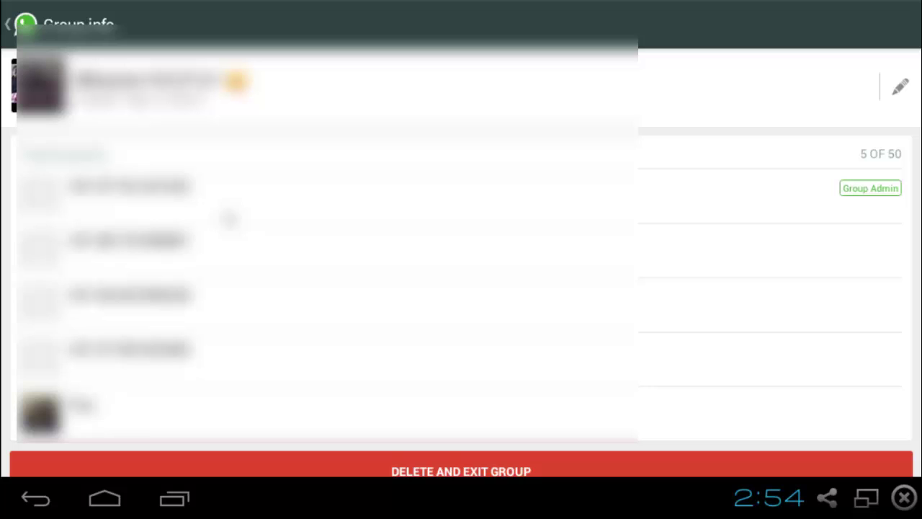
scroll(398, 313, "down", 1)
scroll(561, 411, "up", 1)
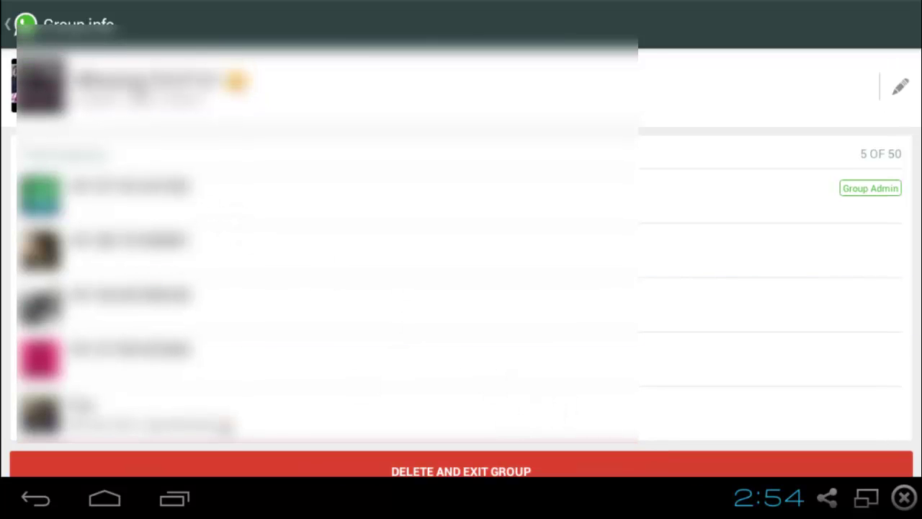
left_click(26, 23)
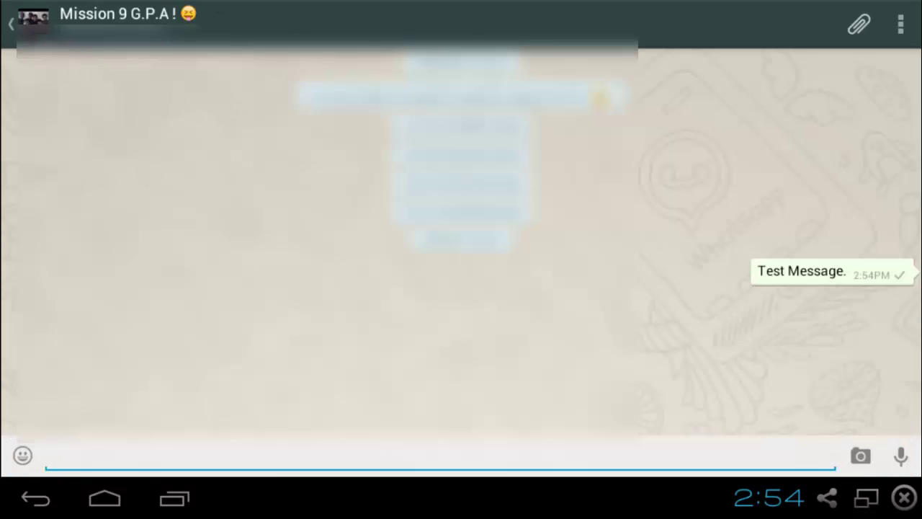
left_click(26, 23)
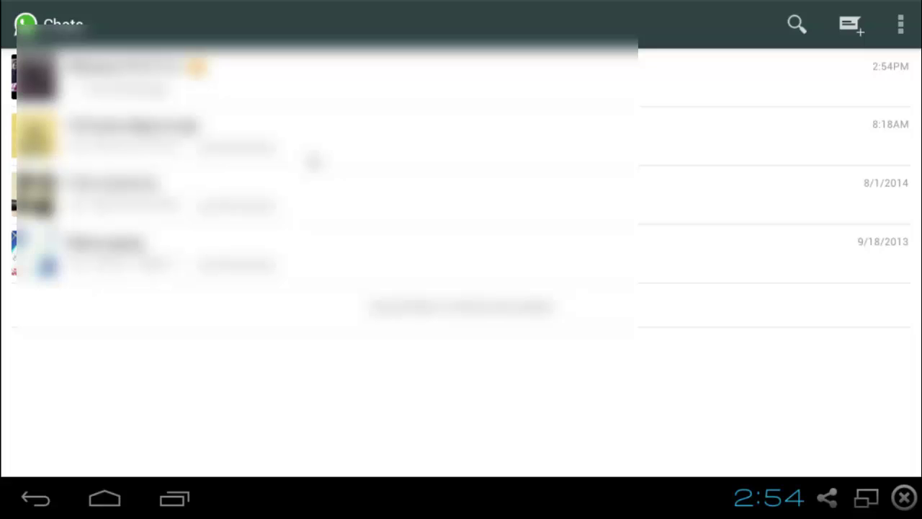
Open the Status page and its options menu, then back out of WhatsApp
left_click(900, 26)
left_click(827, 238)
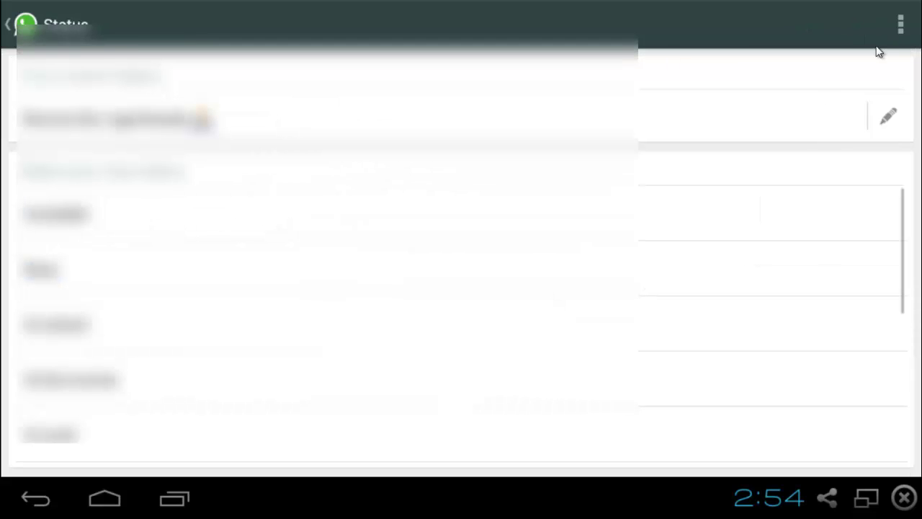
left_click(900, 26)
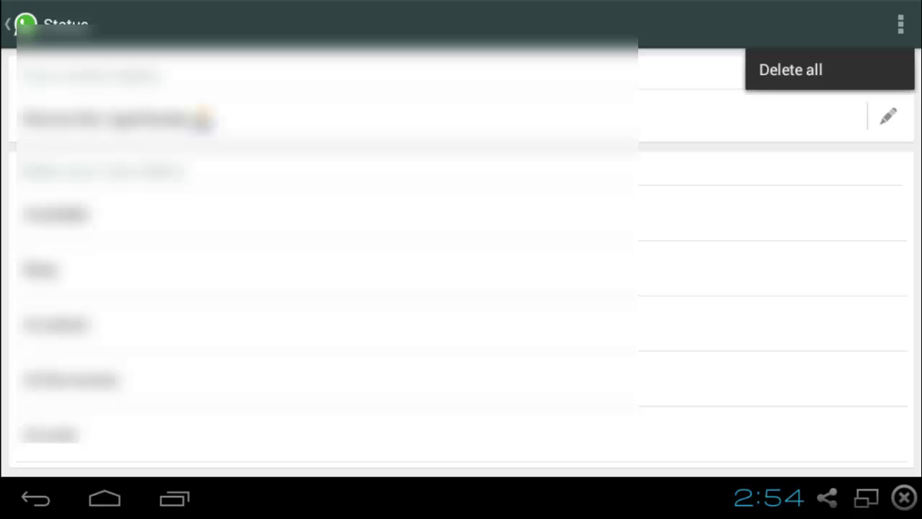
left_click(20, 16)
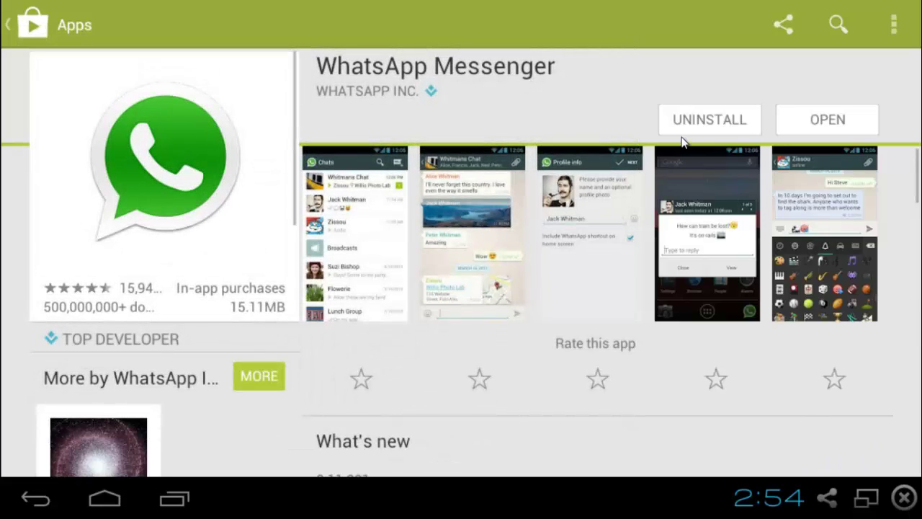
Return to the Play Store search results and close BlueStacks to the Windows desktop
key("Escape")
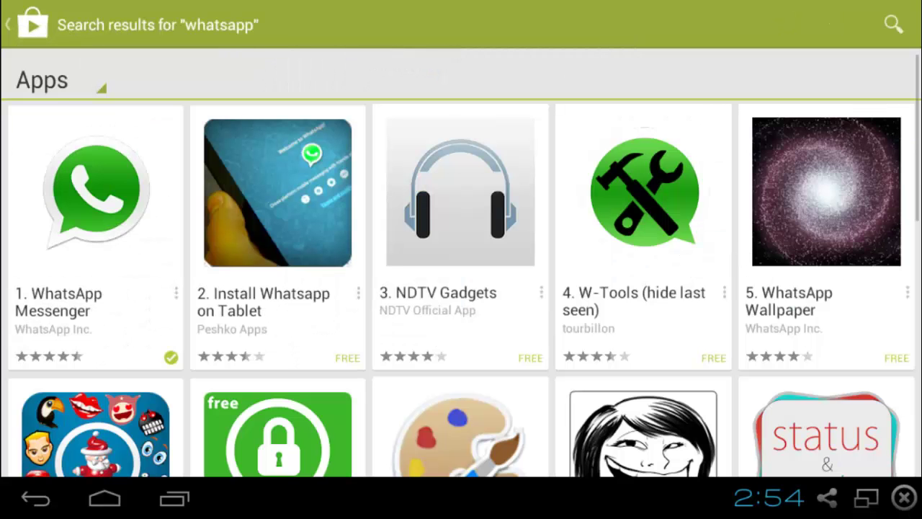
left_click(904, 497)
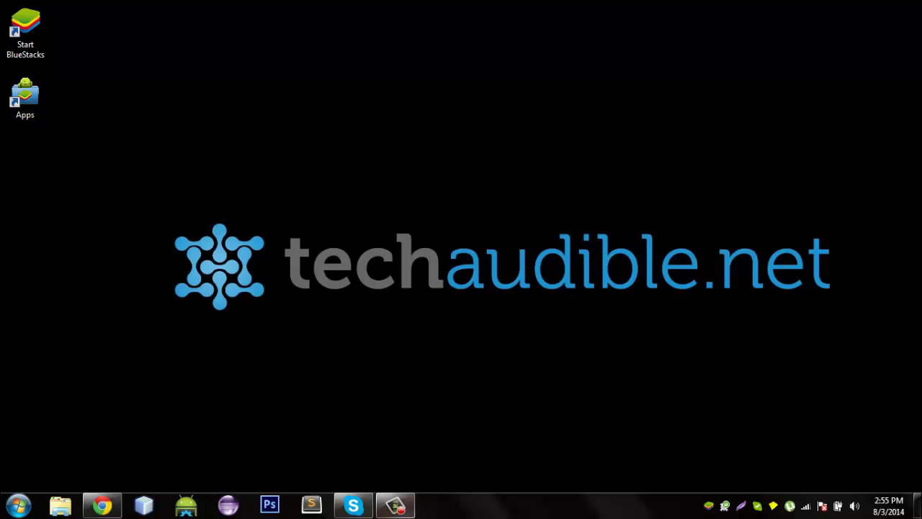
mouse_move(395, 506)
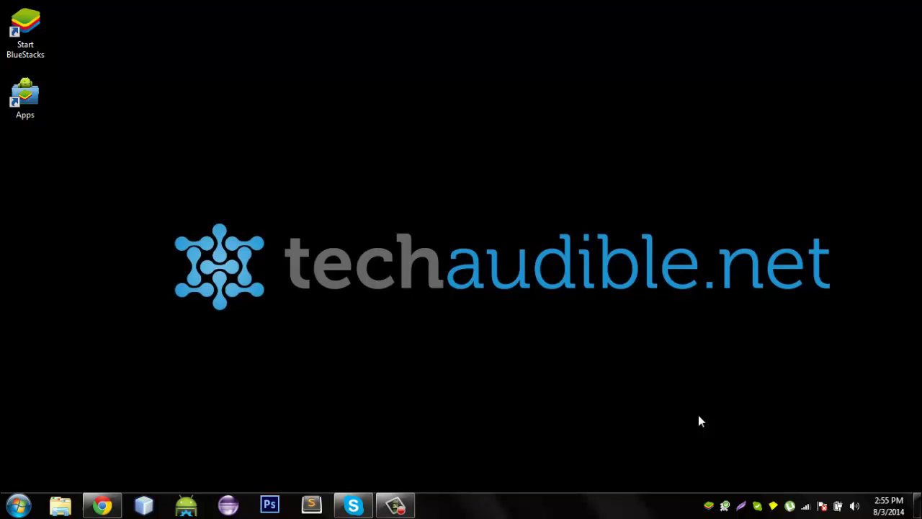